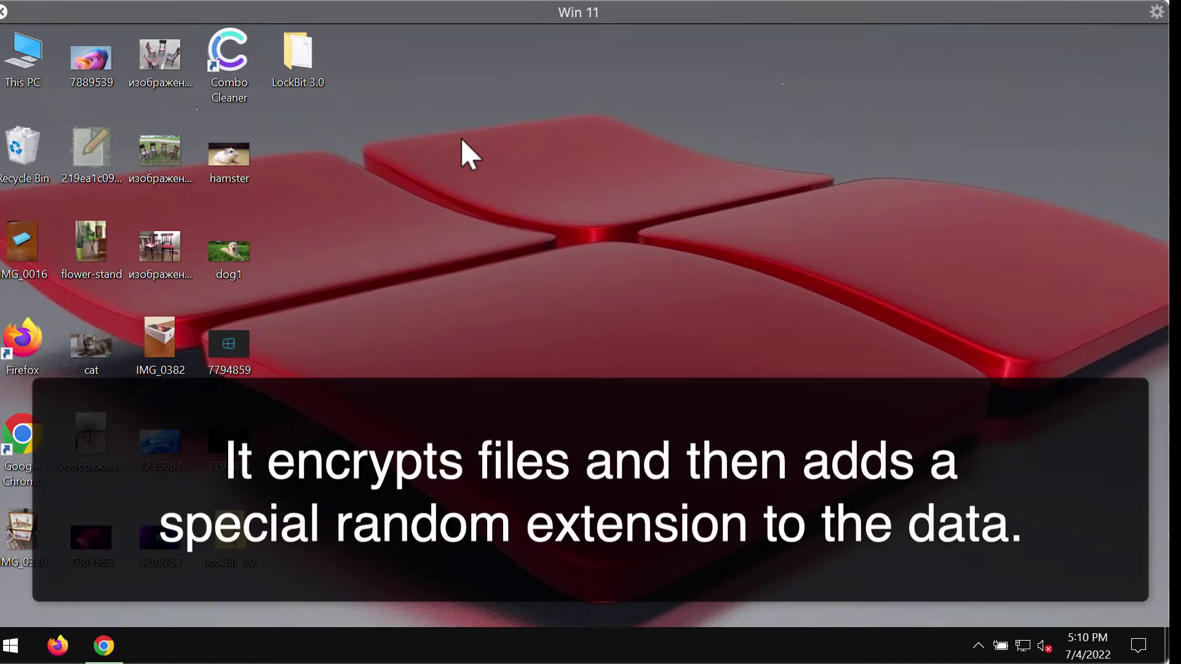
- Open the LockBit 3.0 folder and start renaming its single 162 KB hash-named file
double_click(297, 54)
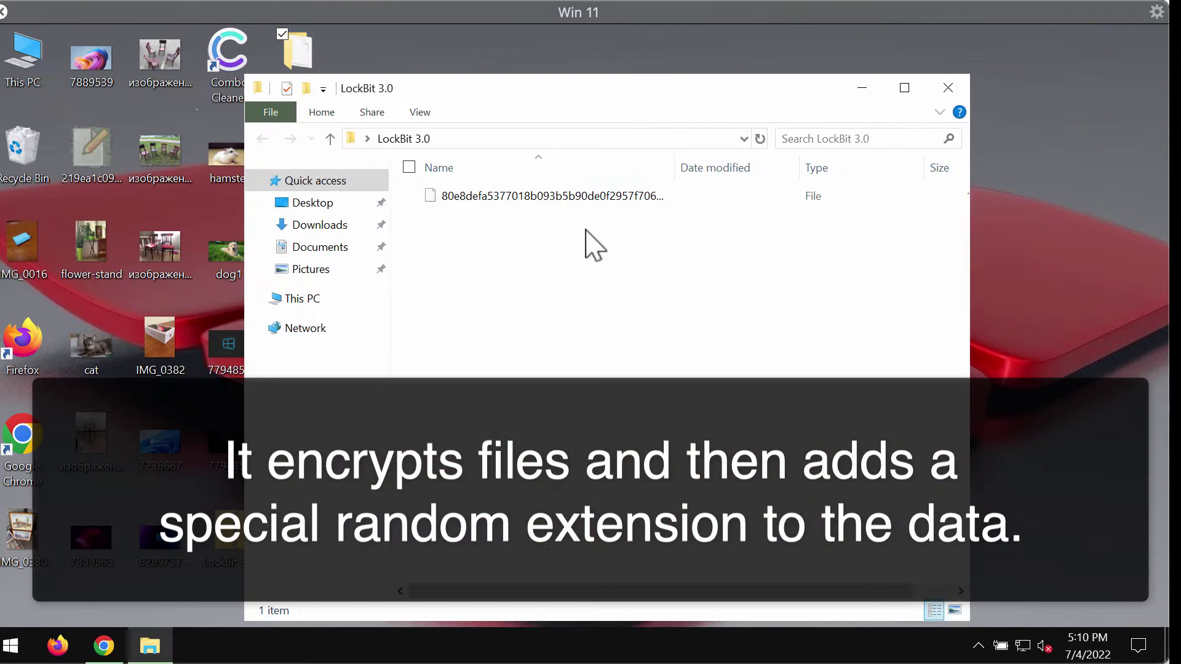
click(615, 200)
key(F2)
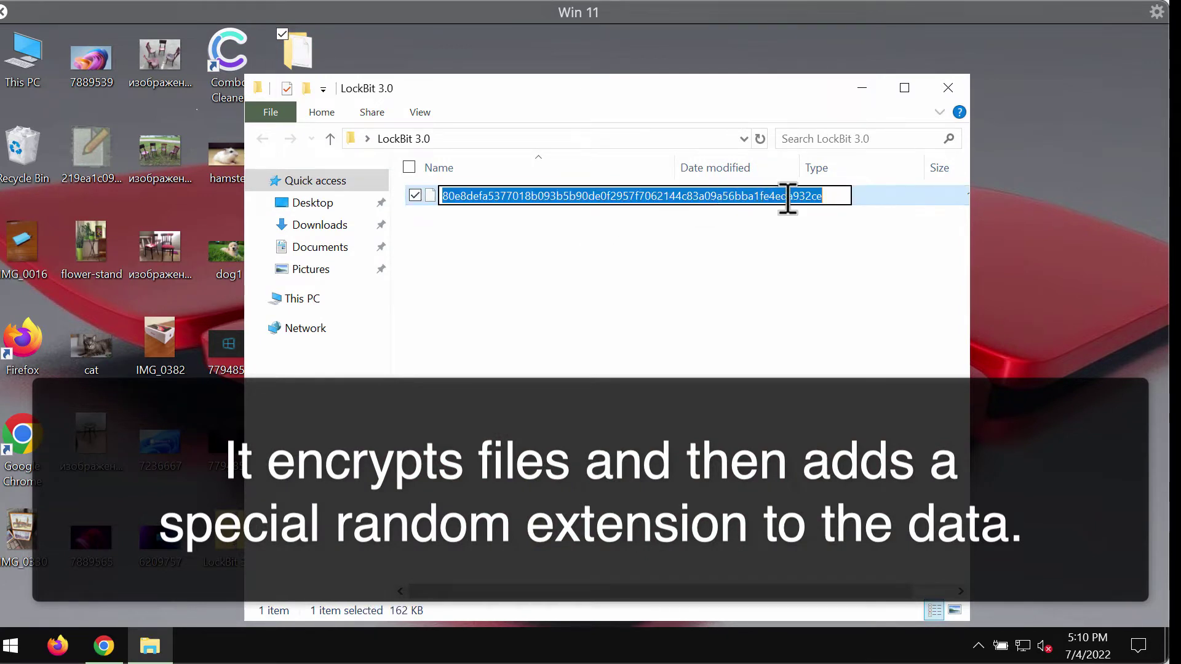
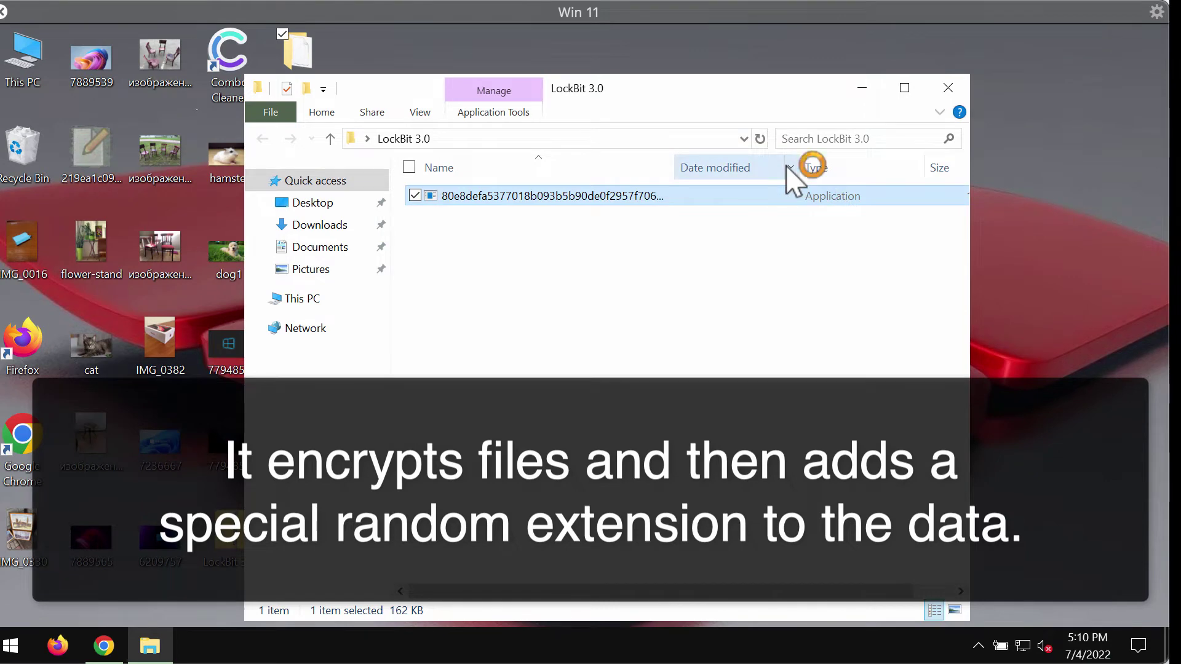
- Close the LockBit 3.0 folder, then open and close the chair, flower-stand and 7236667 pictures
click(949, 87)
double_click(141, 248)
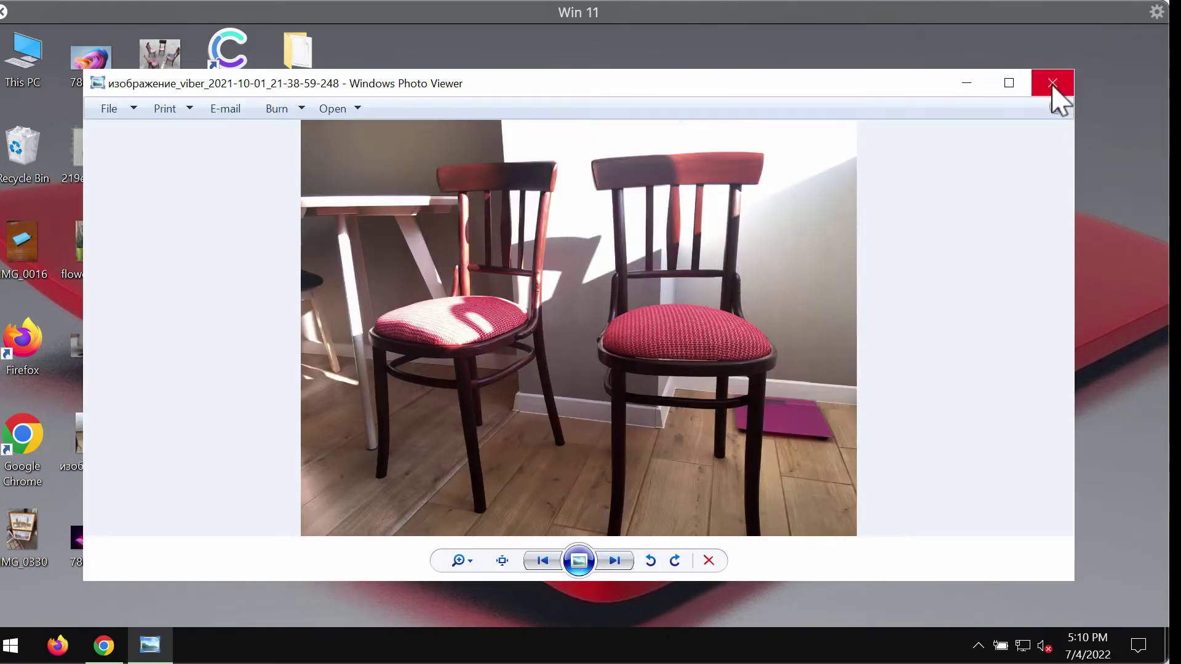
click(1053, 83)
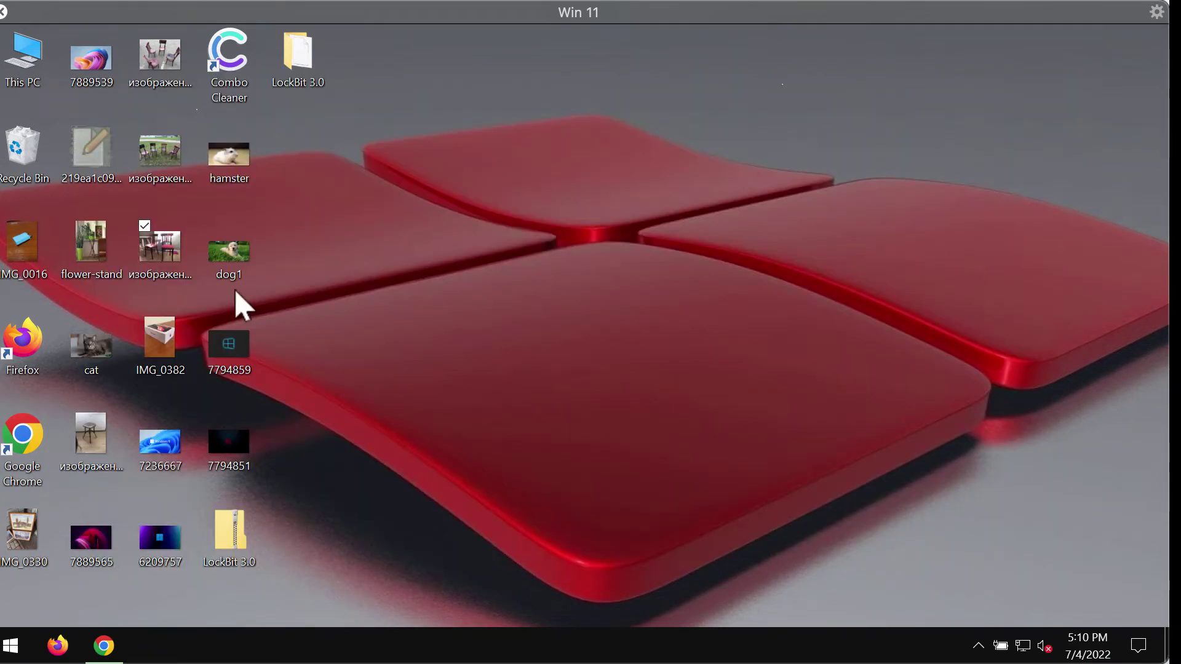
double_click(92, 252)
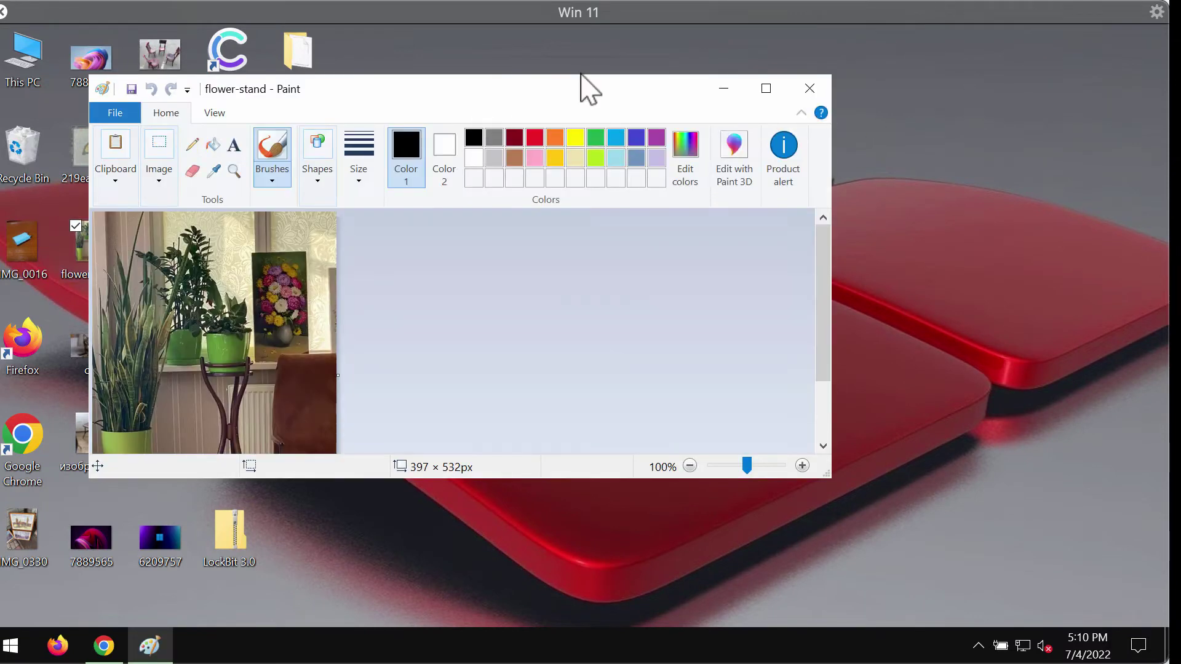
click(810, 91)
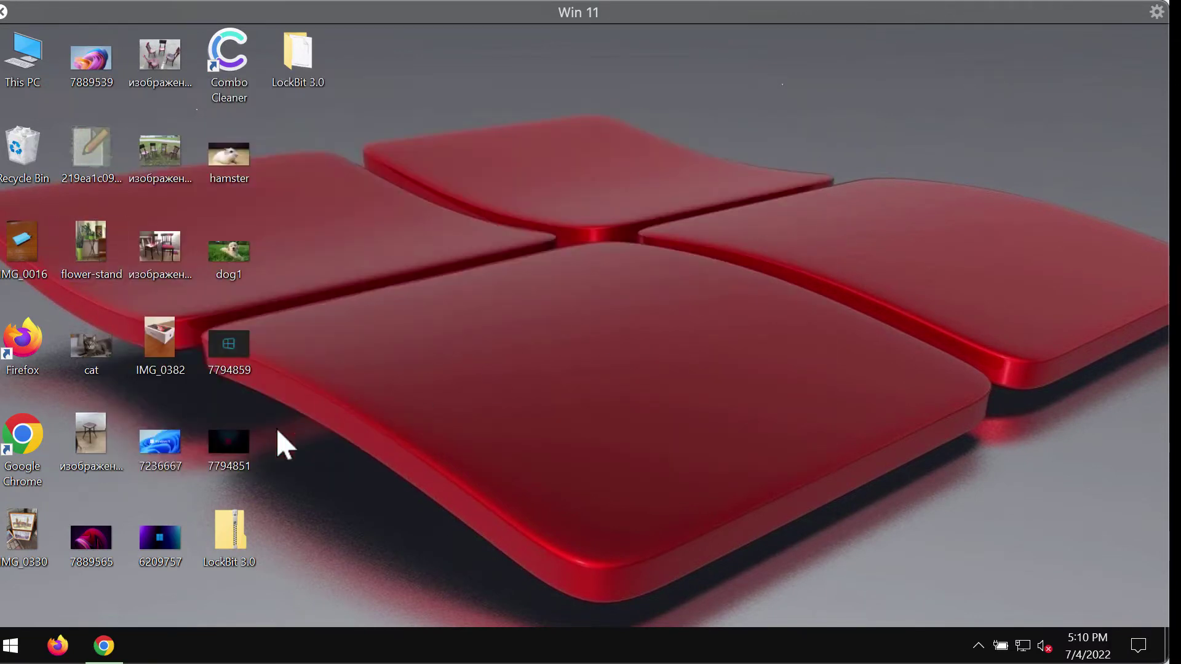
double_click(183, 439)
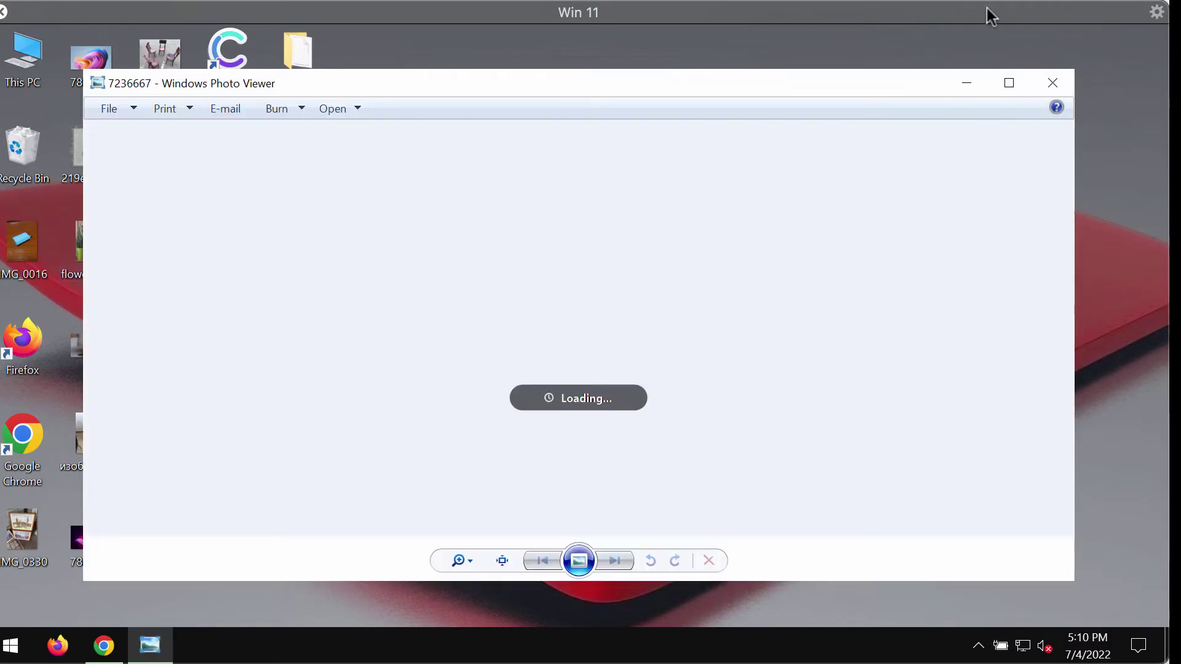
click(1054, 85)
click(655, 445)
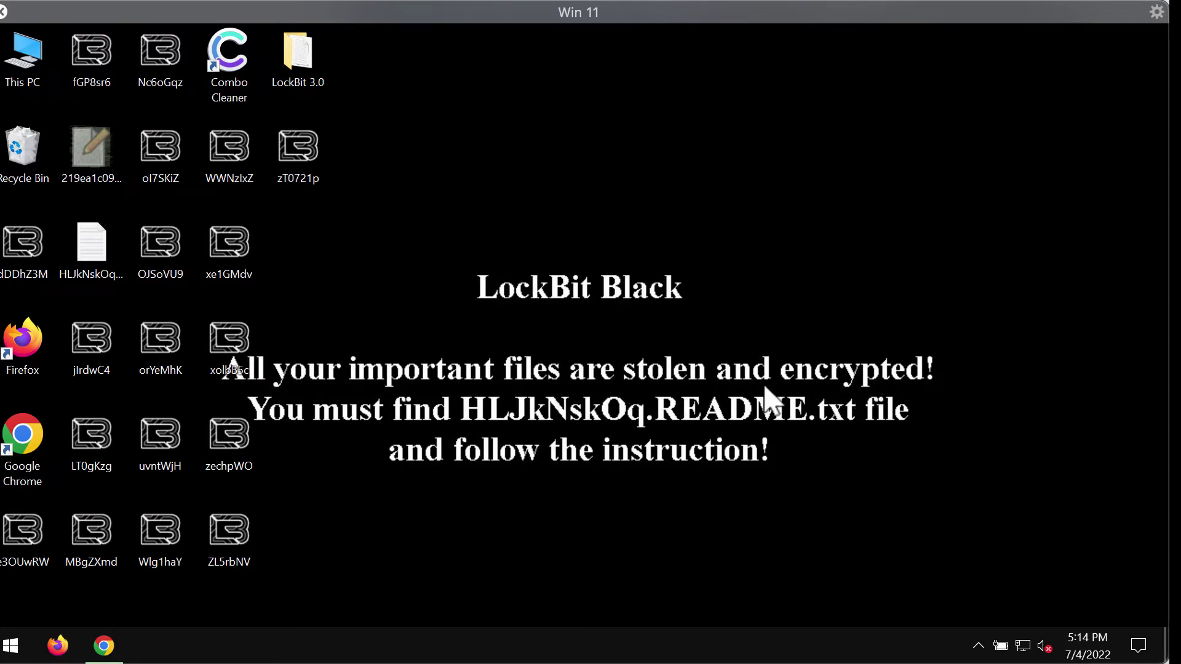
- Open HLJkNskOq.README in Notepad, scroll through its links, and move the window down-right
click(105, 261)
double_click(105, 261)
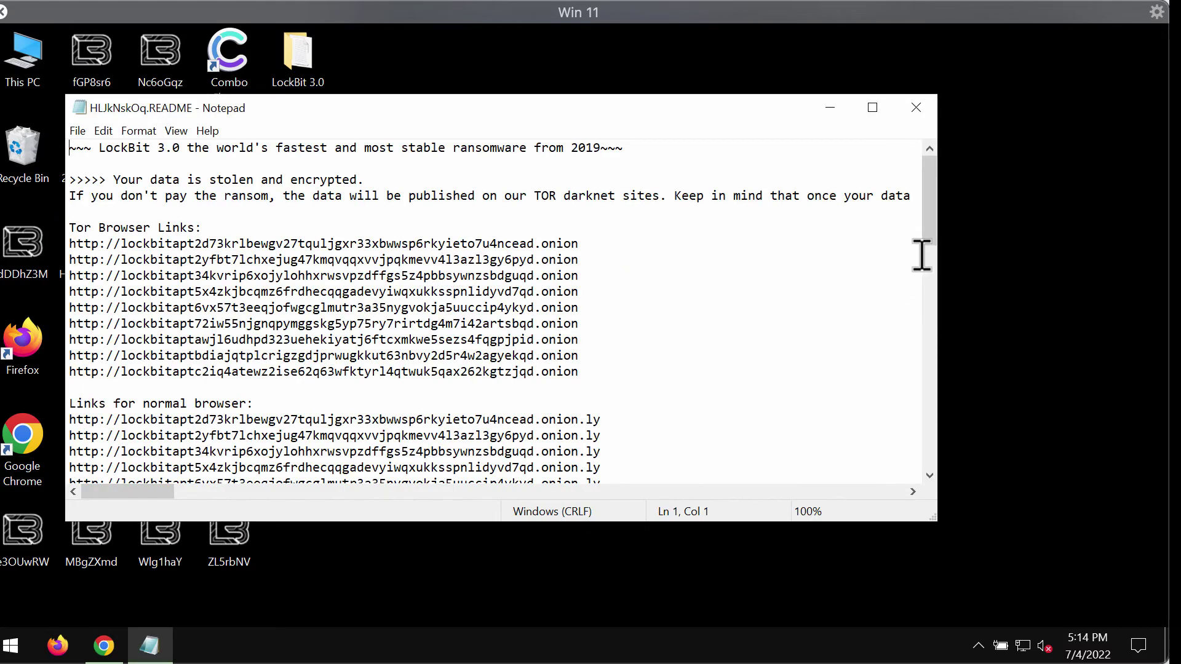
drag(928, 232, 882, 161)
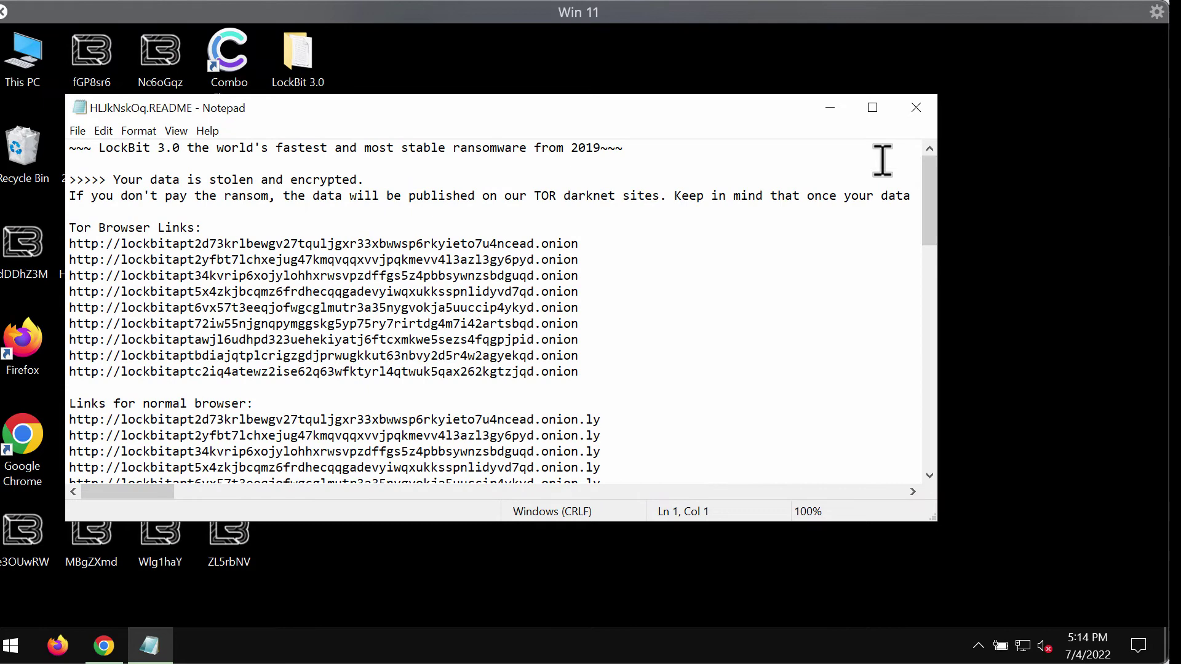
drag(721, 112, 763, 146)
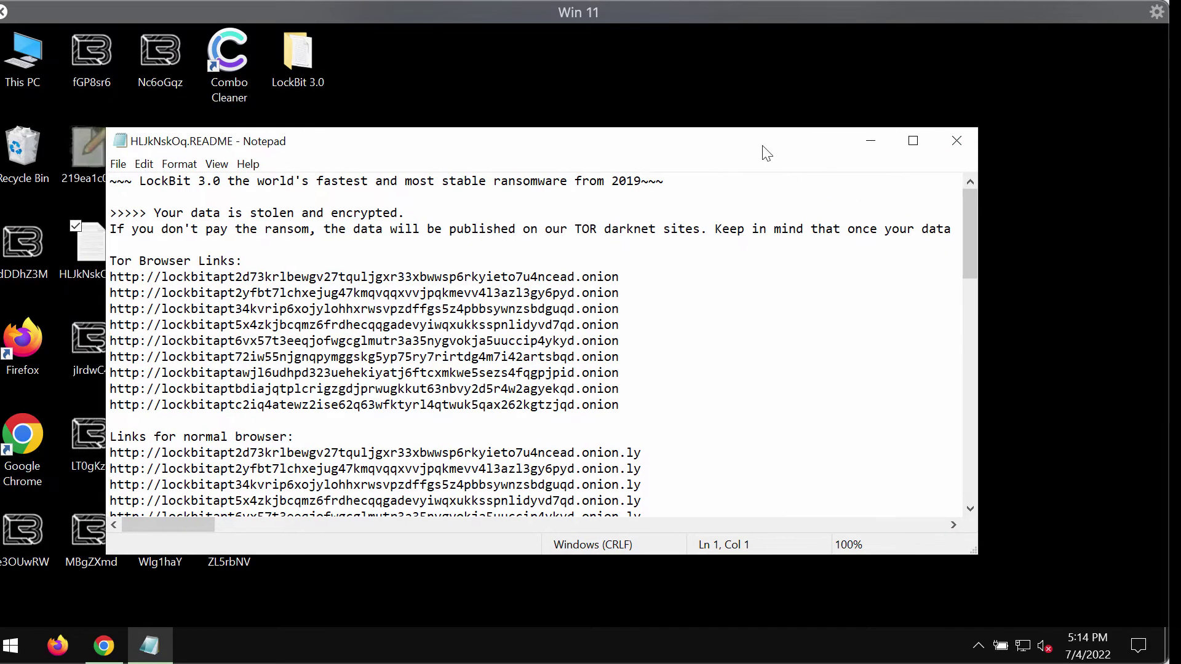
- Close the ransom note and load combocleaner.com in Google Chrome
click(957, 145)
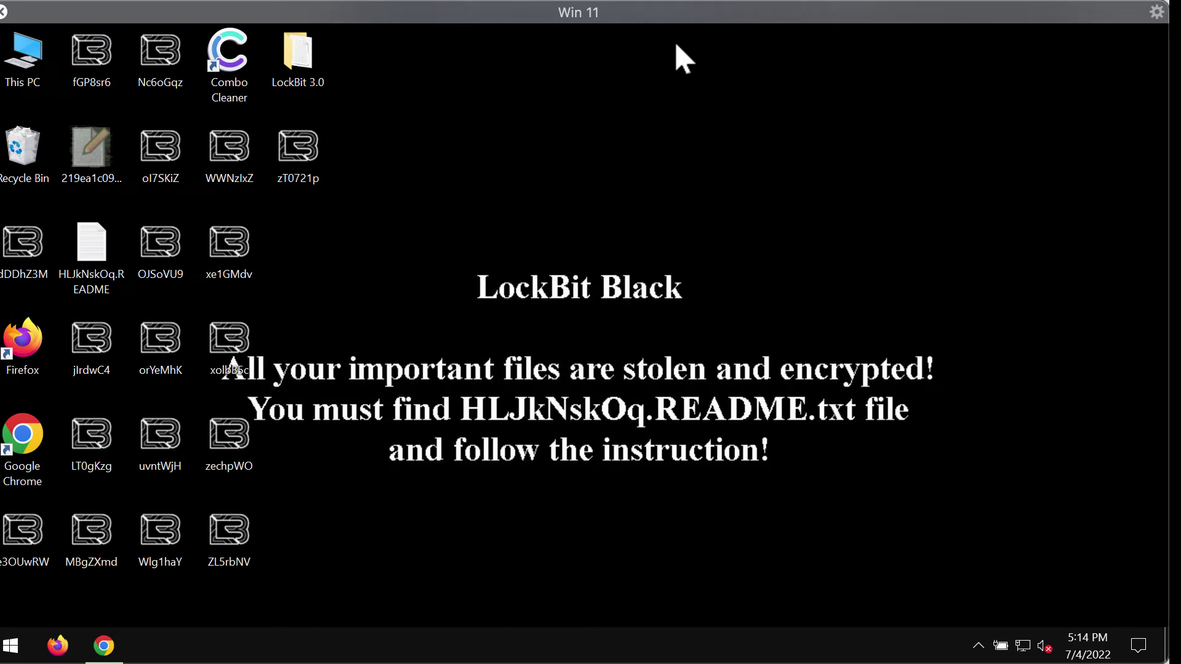
click(29, 462)
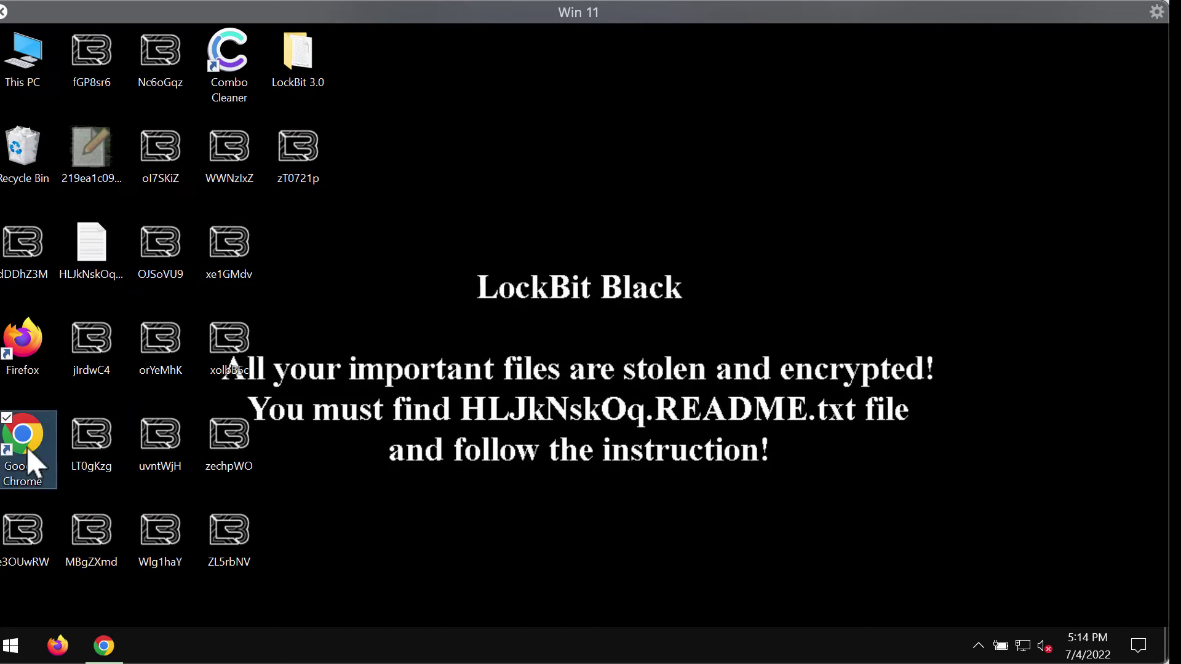
double_click(30, 462)
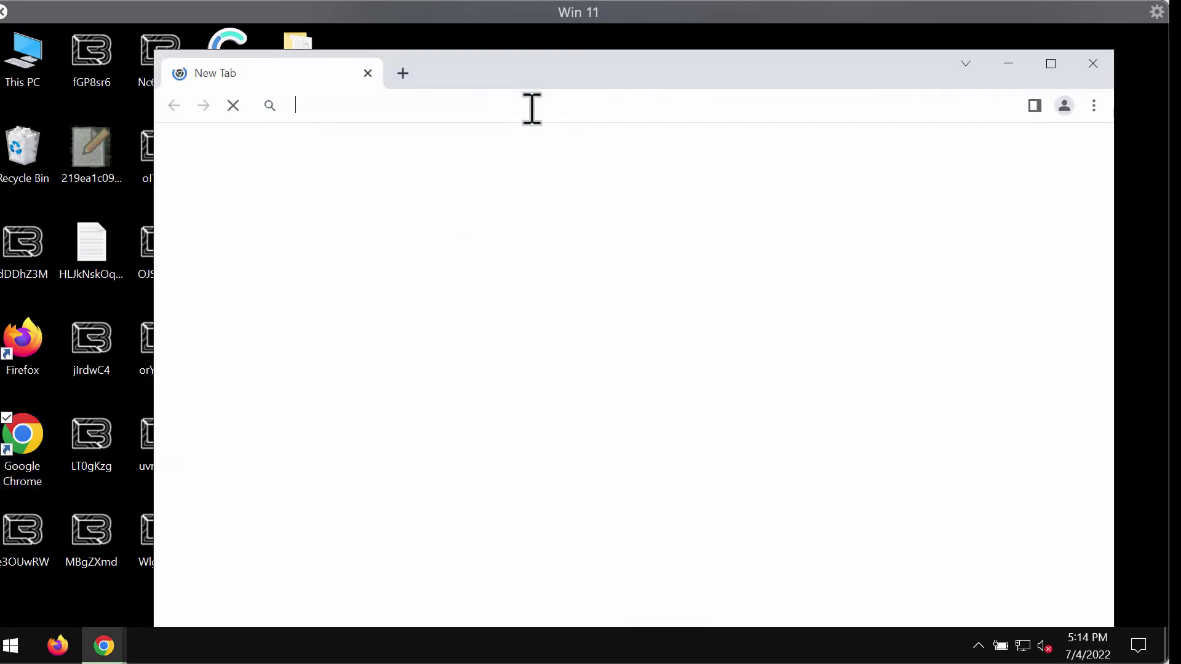
text(c)
key(Return)
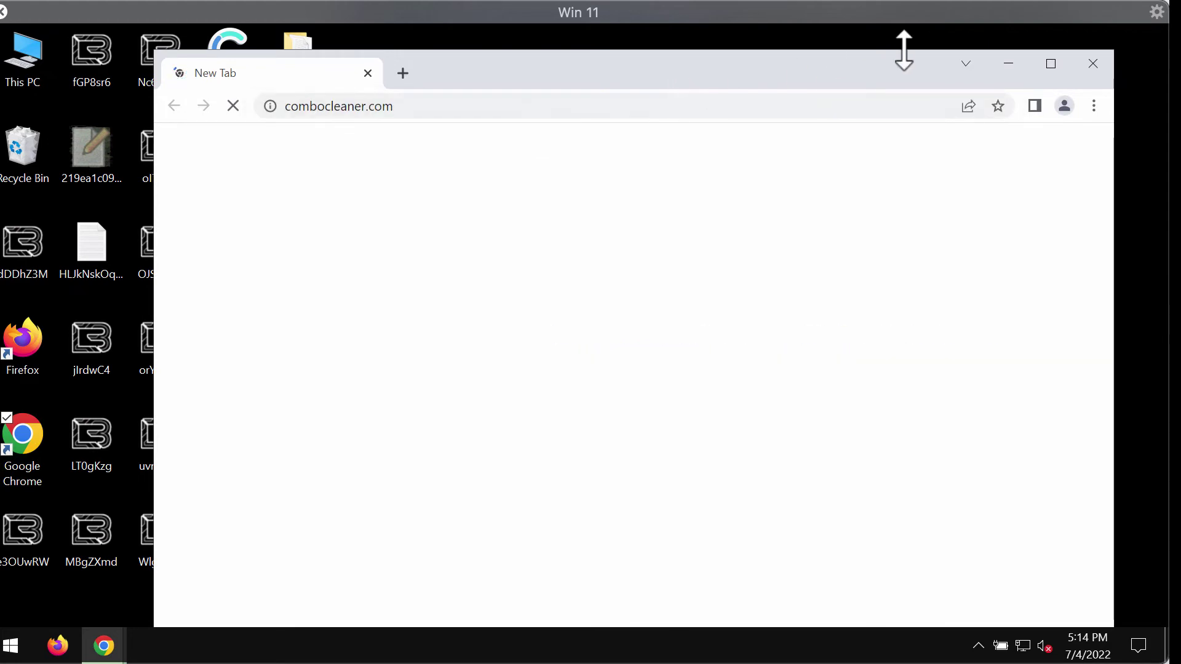
- Maximize Chrome, check the full combocleaner.com address, then minimize the browser
click(1052, 66)
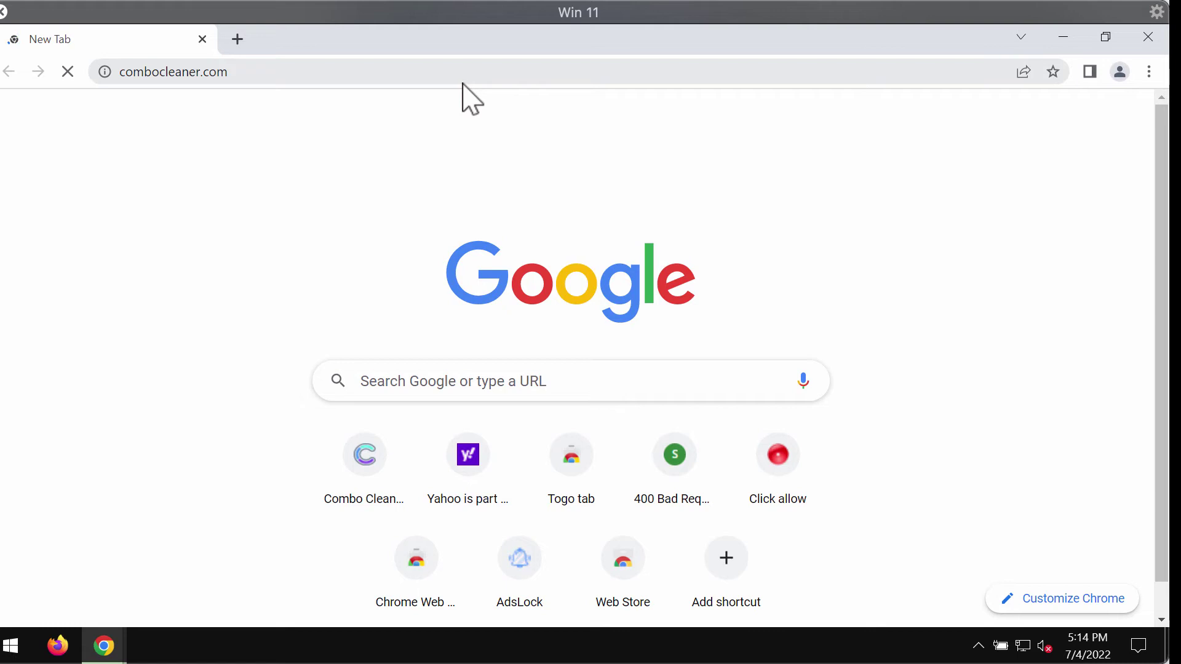
click(329, 72)
click(302, 72)
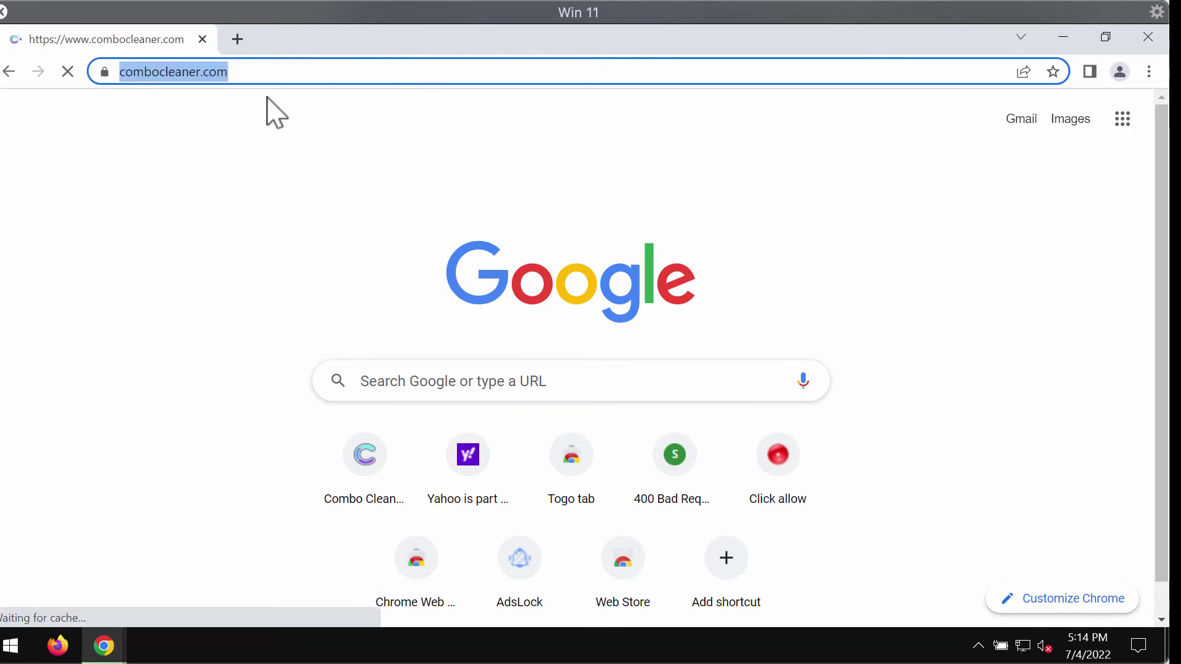
click(286, 72)
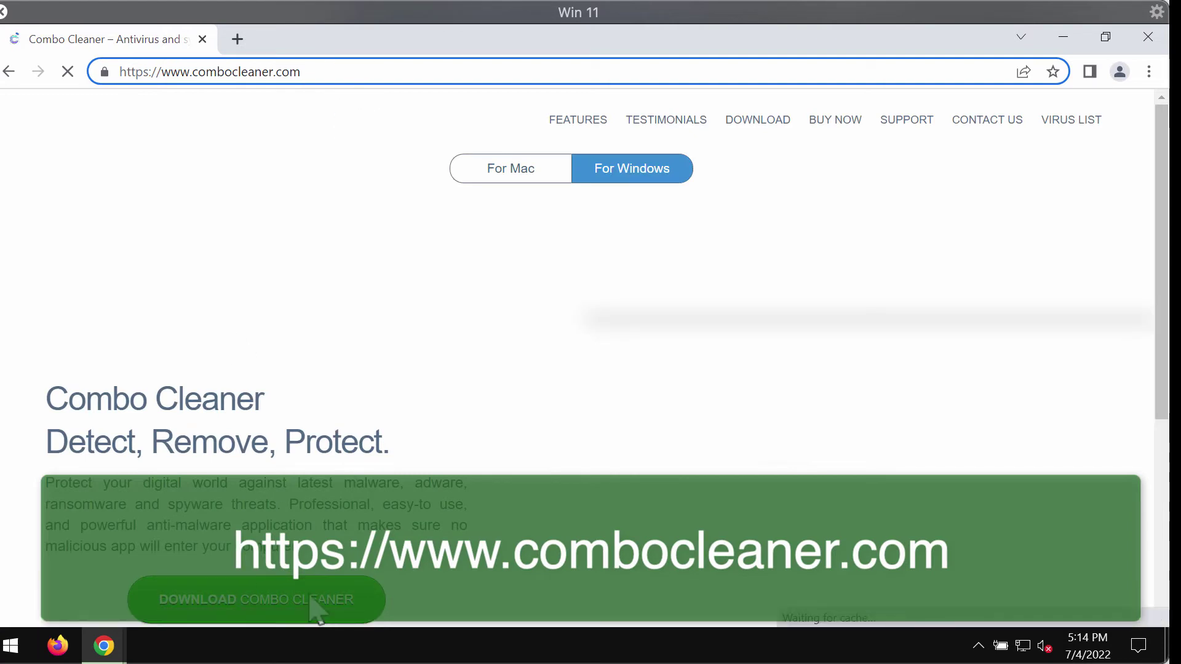
click(1062, 37)
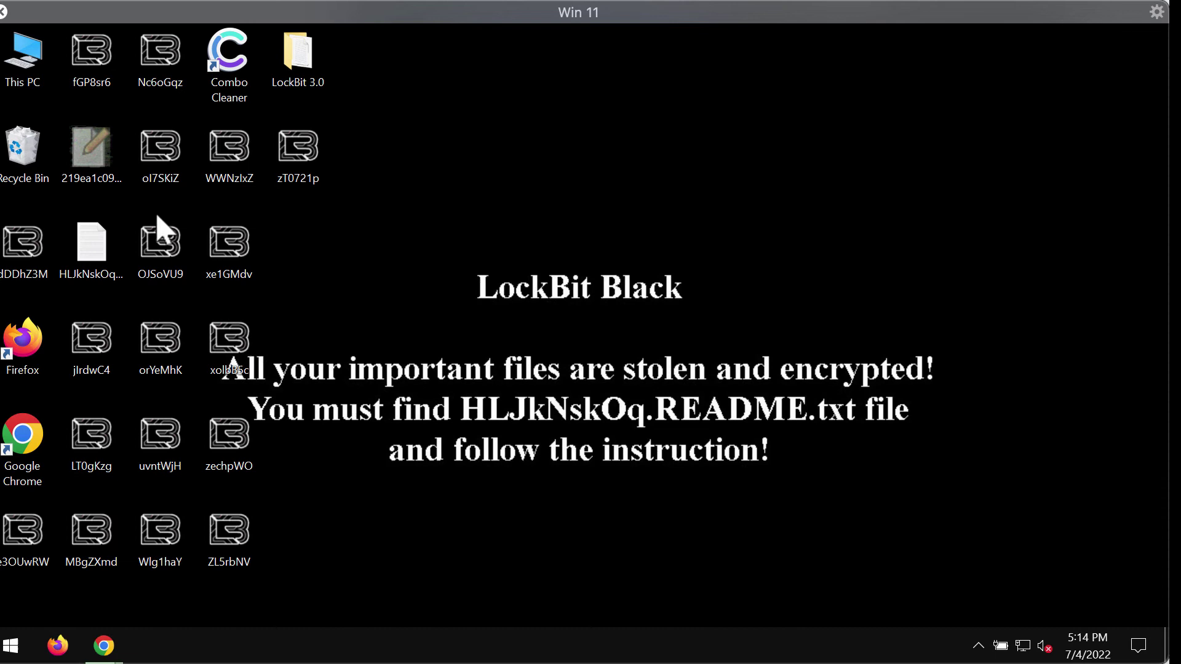
- Launch Combo Cleaner from the desktop icon and start a Quick Scan
double_click(249, 79)
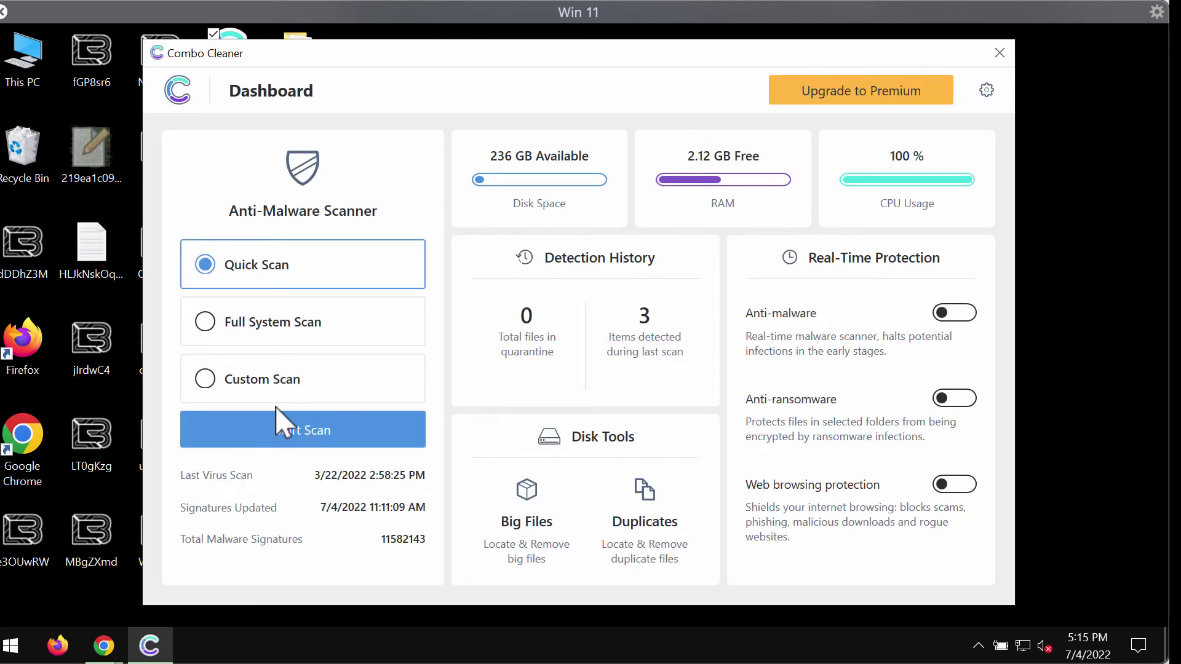
drag(492, 57, 489, 67)
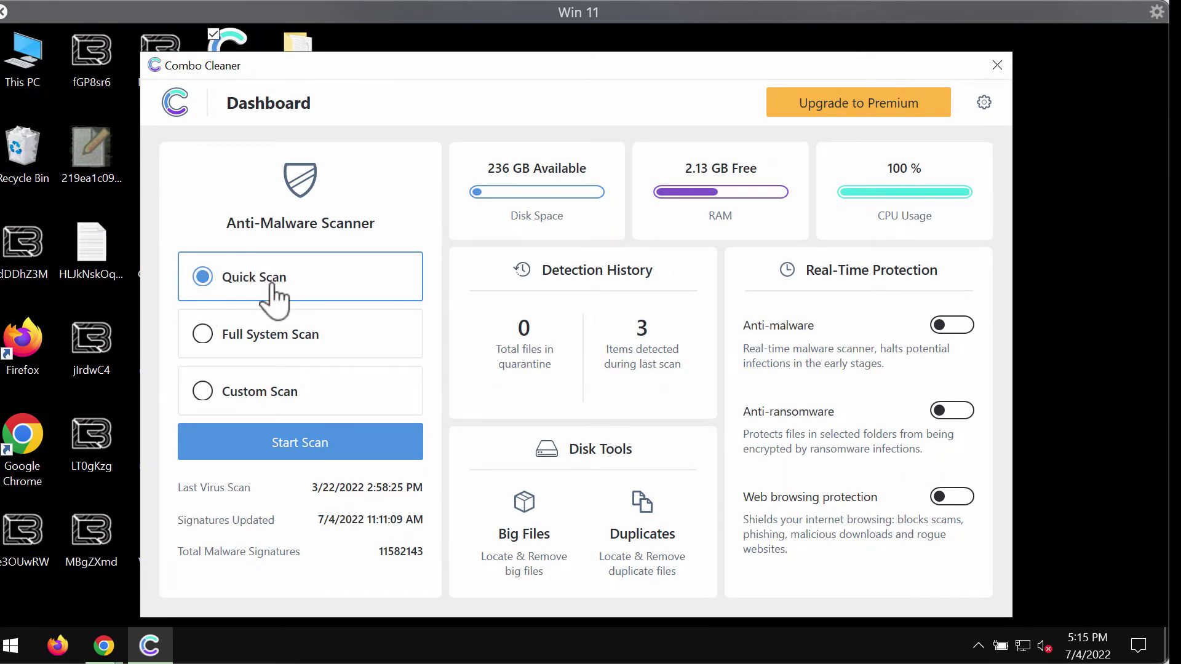
click(303, 460)
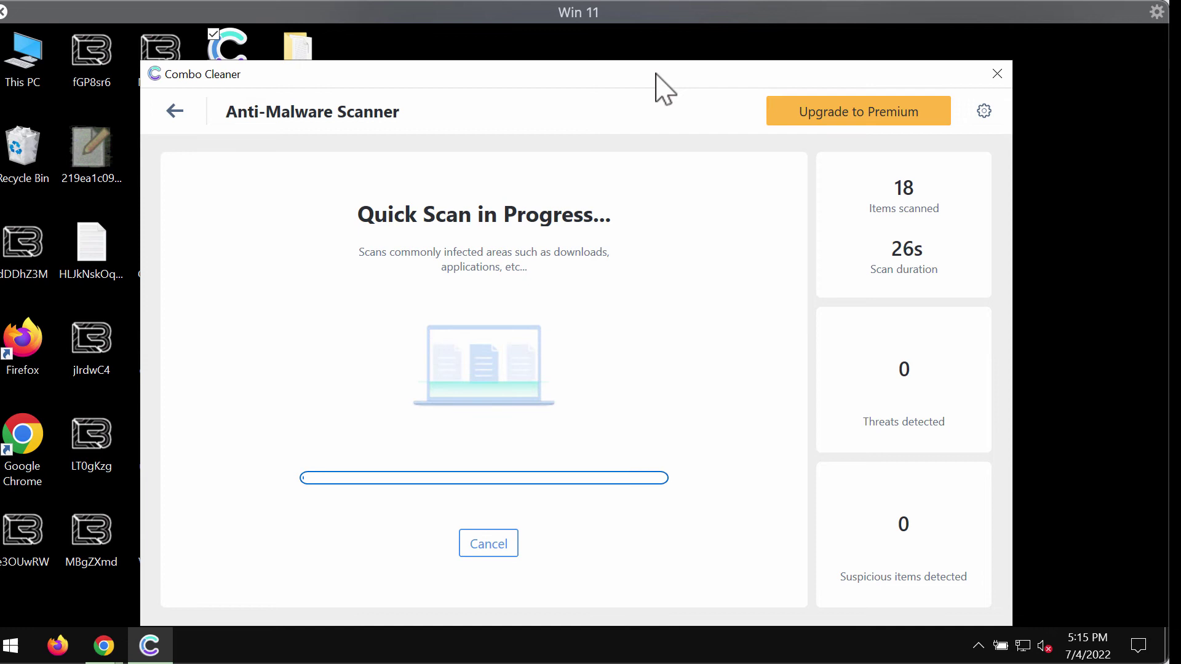
click(984, 111)
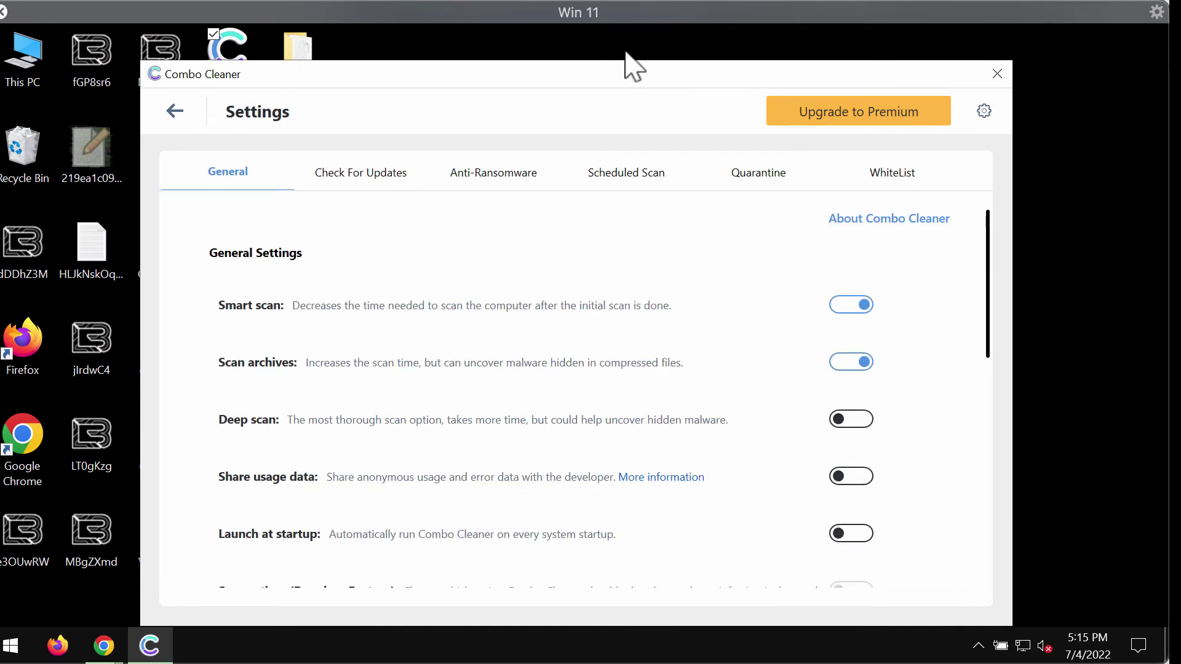
click(504, 174)
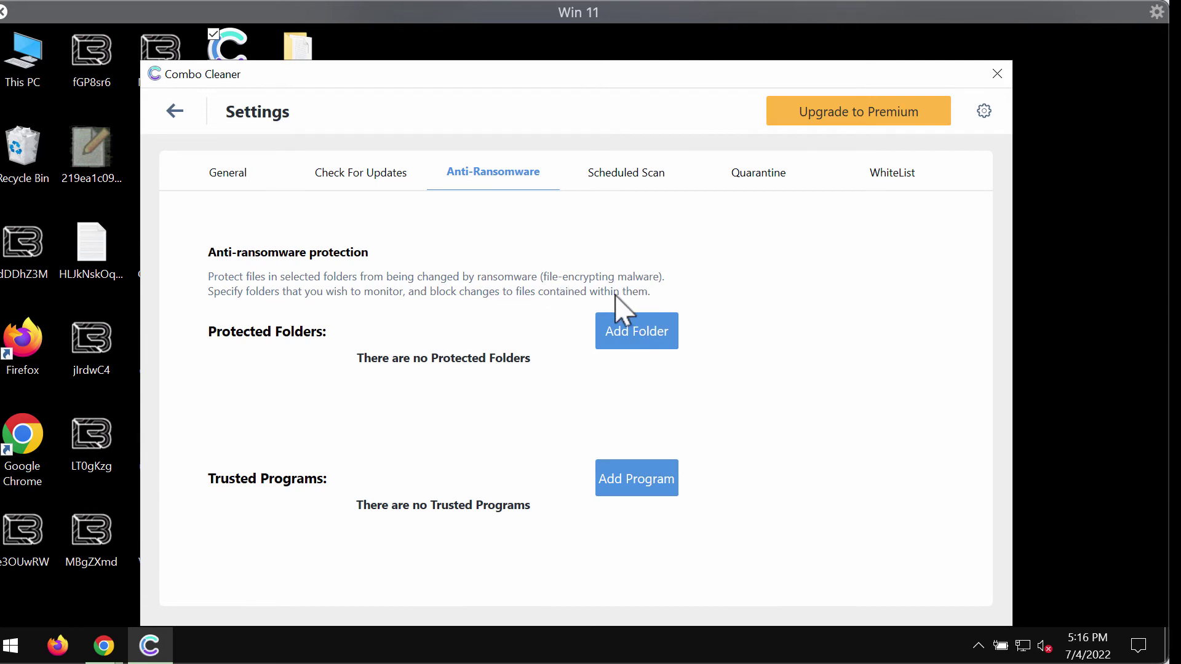
click(627, 337)
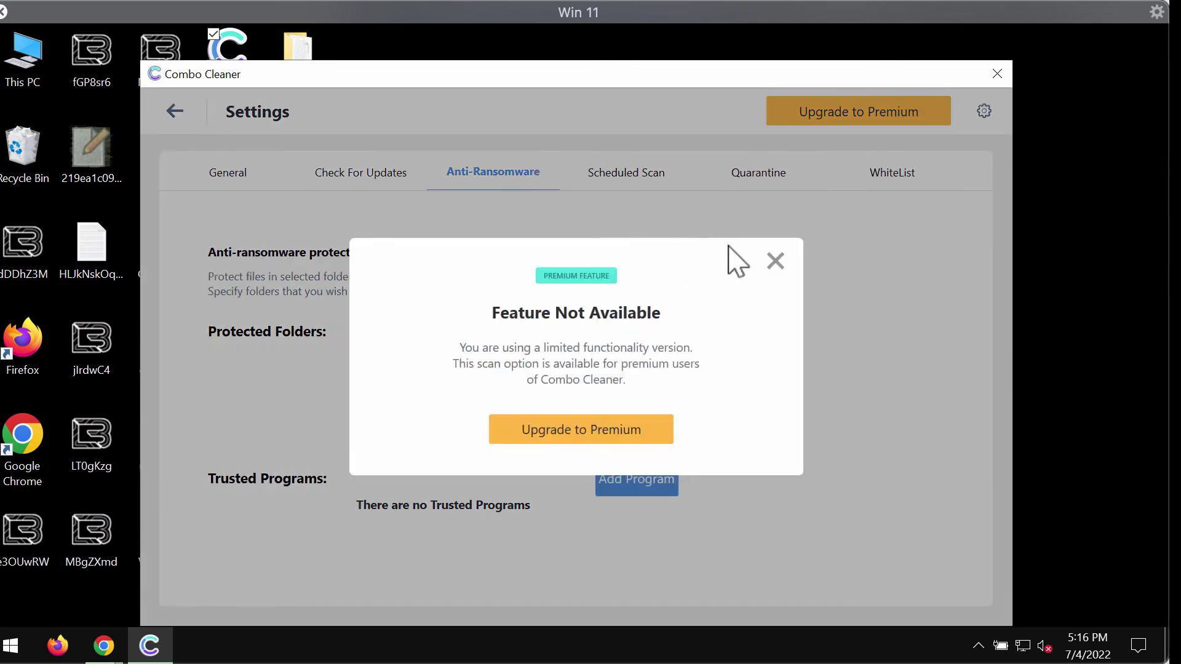
click(773, 265)
click(166, 112)
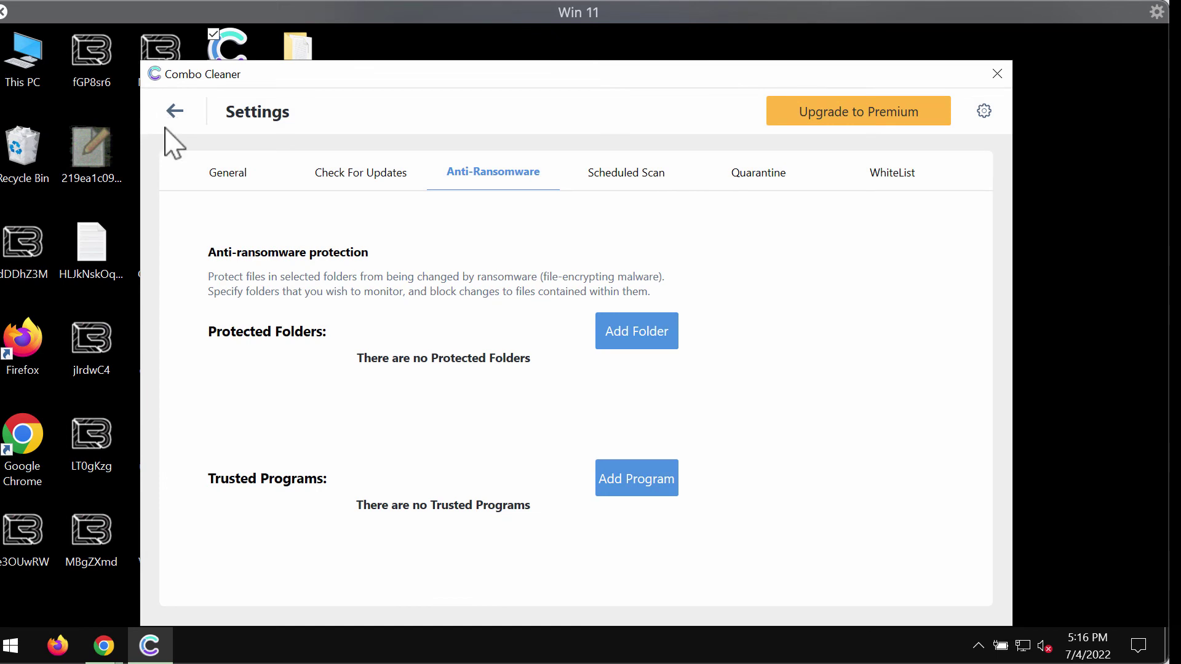
click(287, 453)
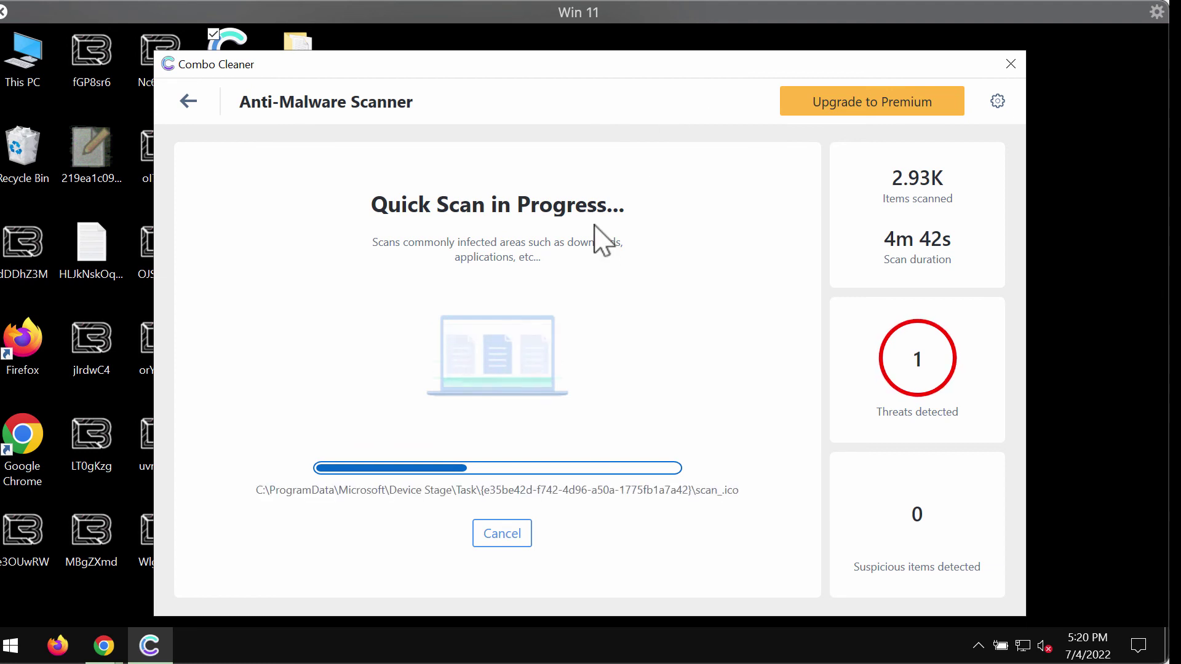
- Decline cancelling the Quick Scan so it continues with 1 threat detected
click(516, 530)
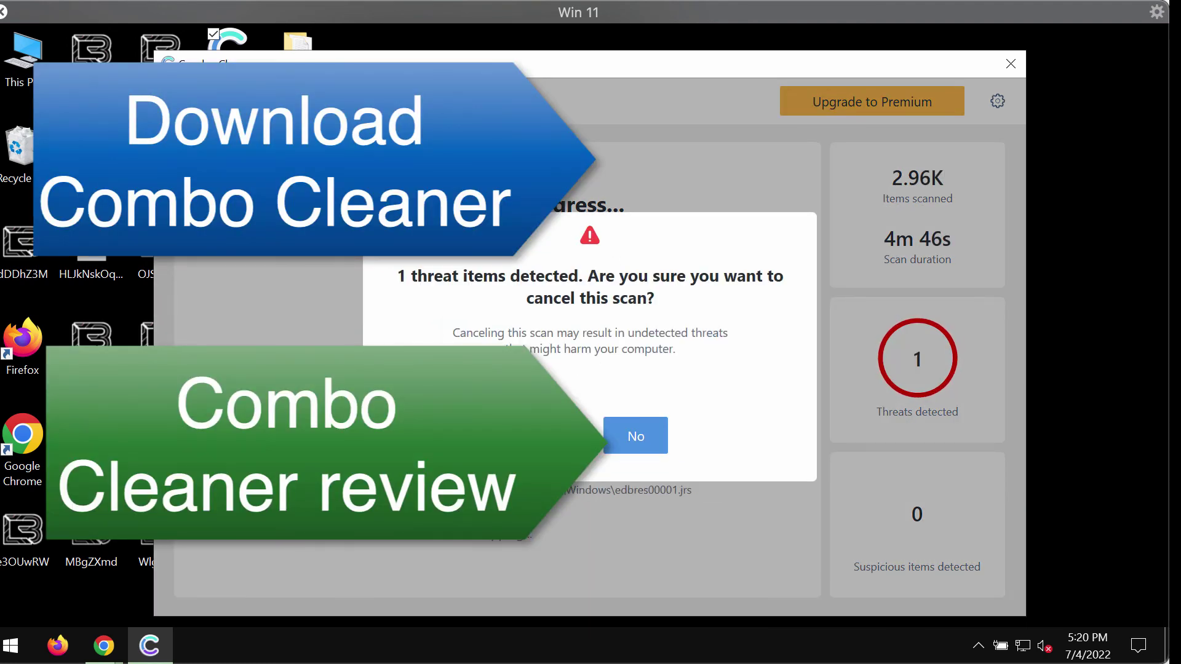
click(618, 435)
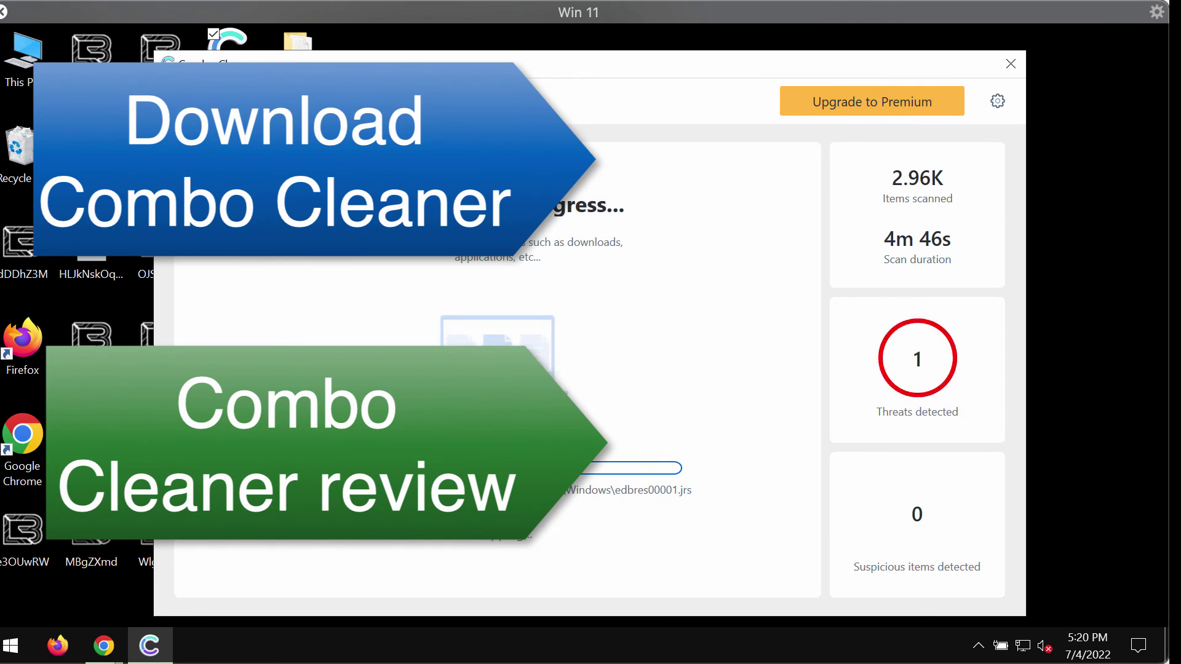